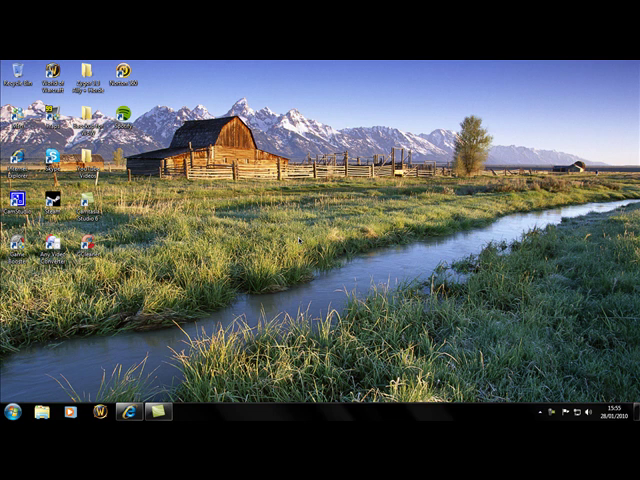
Select the Norton 360 shortcut in the desktop's top icon row.
click(123, 72)
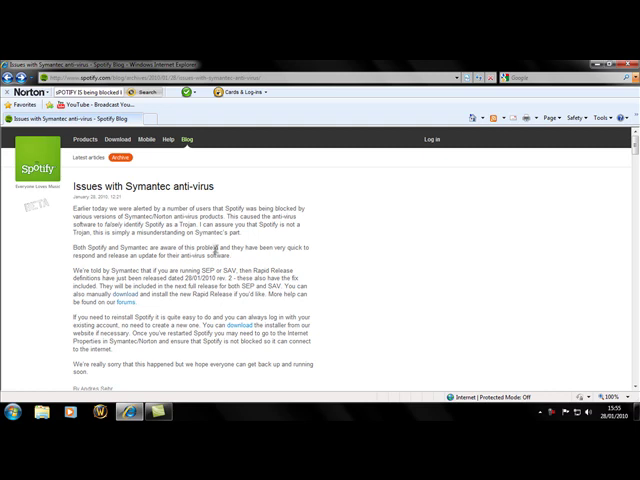
scroll(215, 250, down, 2)
scroll(217, 250, up, 2)
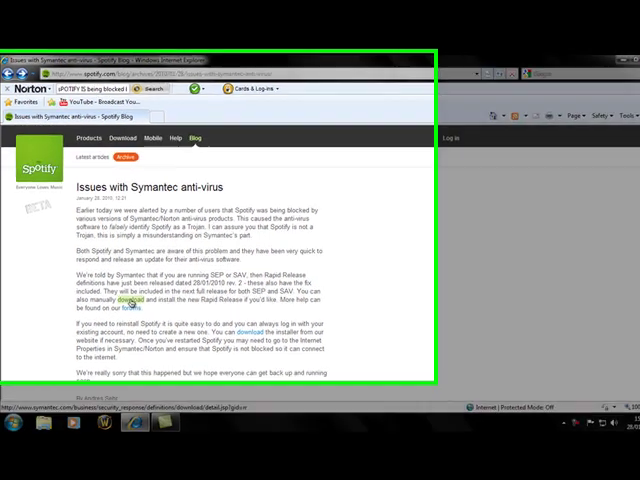
Open the blog's manual 'download' link in a new tab, retrying after the crash dialog.
right_click(127, 297)
click(238, 115)
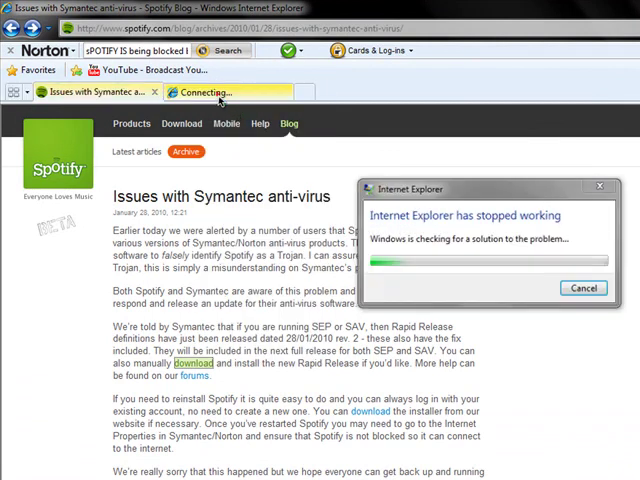
click(219, 97)
click(584, 288)
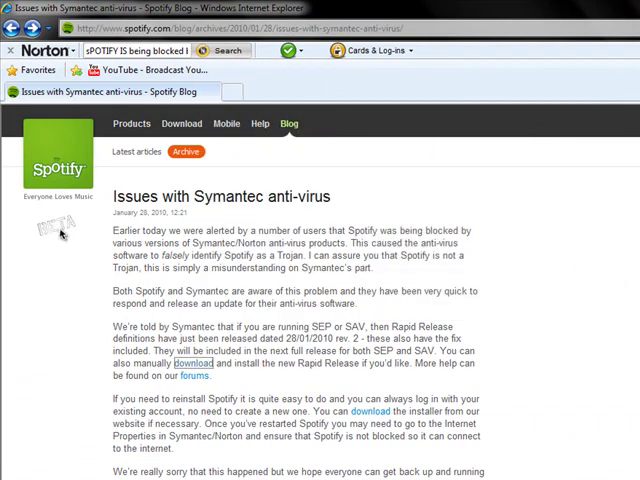
right_click(200, 365)
click(268, 115)
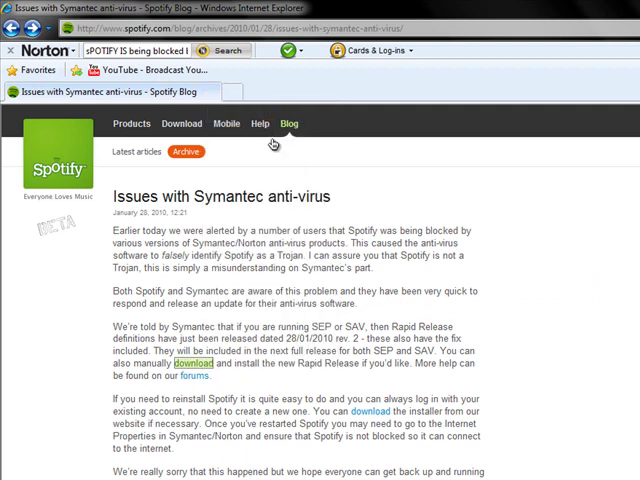
Switch to the Symantec Rapid Release Virus Definitions tab.
click(243, 93)
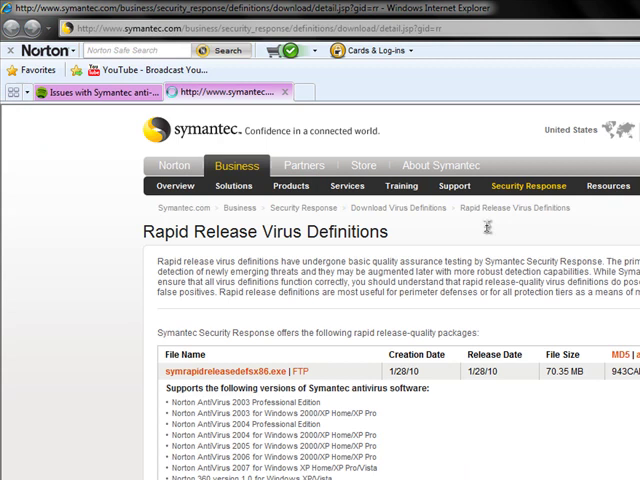
scroll(343, 317, down, 2)
scroll(350, 314, down, 2)
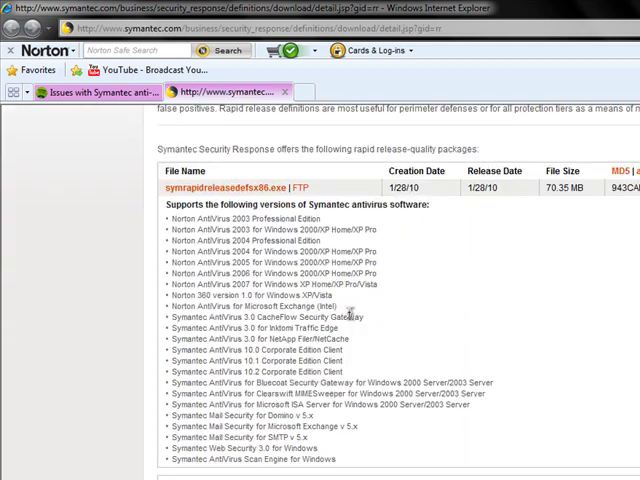
scroll(350, 300, down, 3)
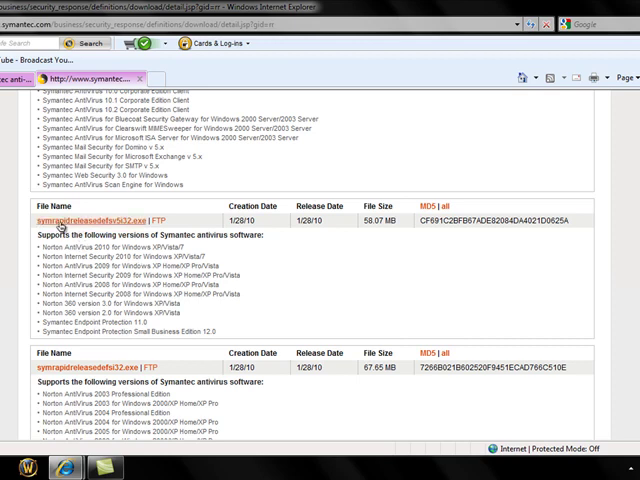
Download symrapidreleasedefsv5i32.exe, the Norton AntiVirus 2010 and Norton 360 definitions package.
click(60, 226)
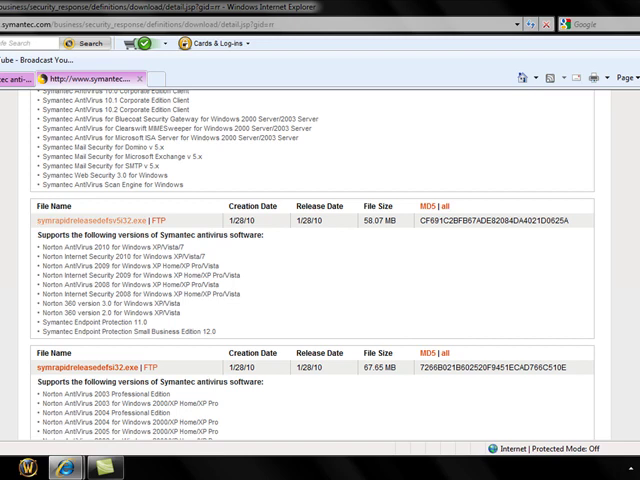